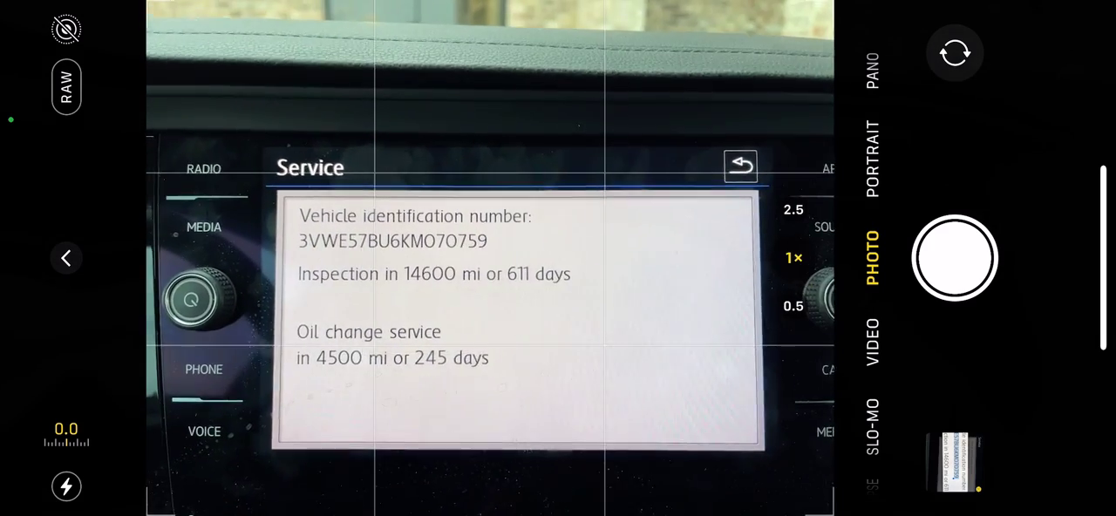
Zoom the camera in to about 1.8x on the service screen text.
left_click_drag(793, 258, 733, 260)
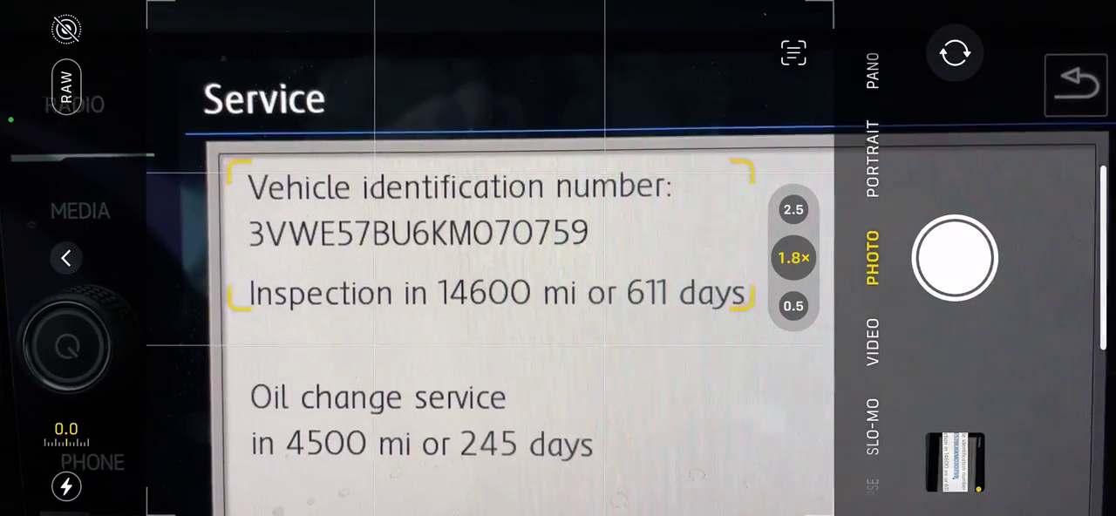
Turn on Live Text, then focus and zoom out to 0.5x to frame the whole display.
left_click(794, 52)
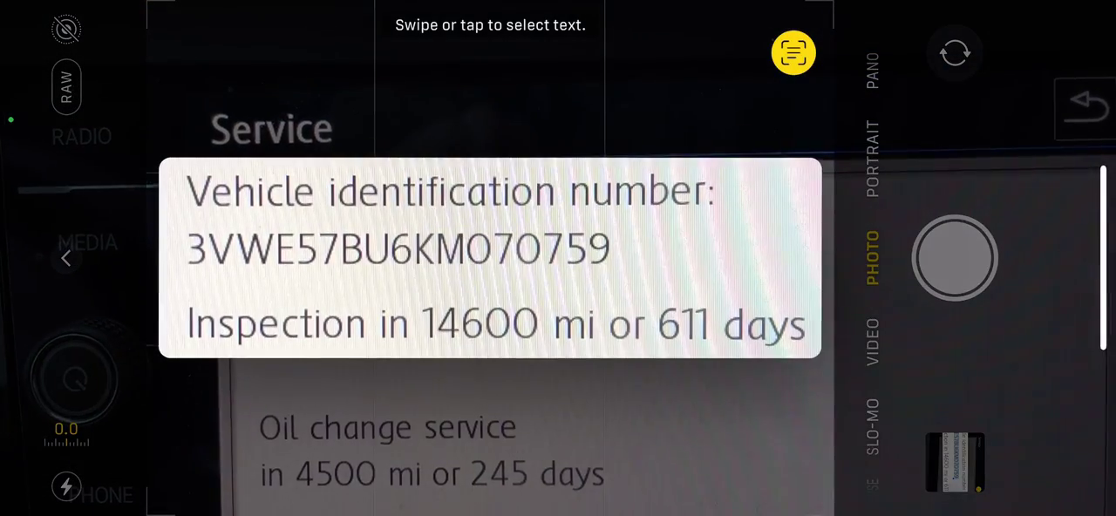
left_click(393, 259)
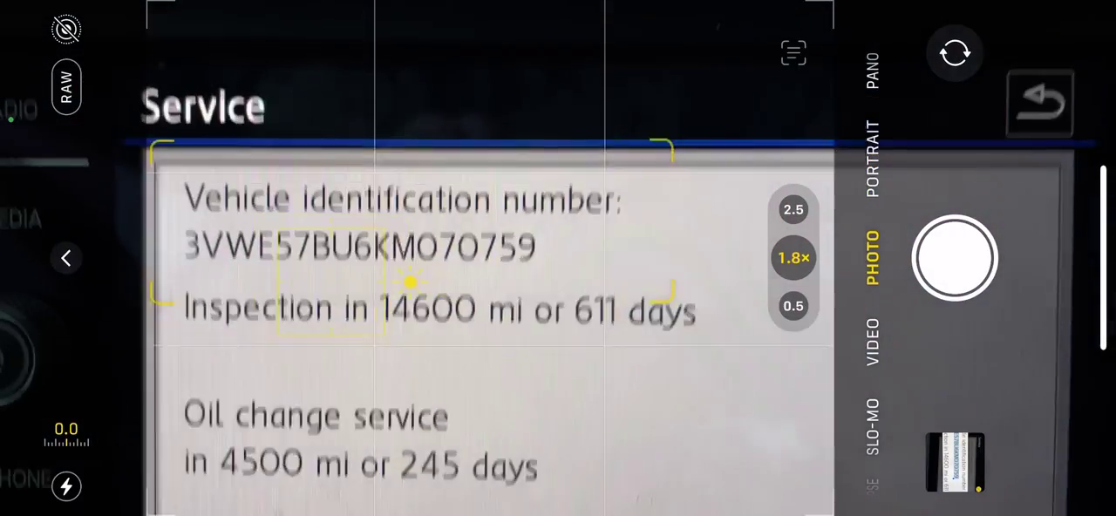
left_click(332, 281)
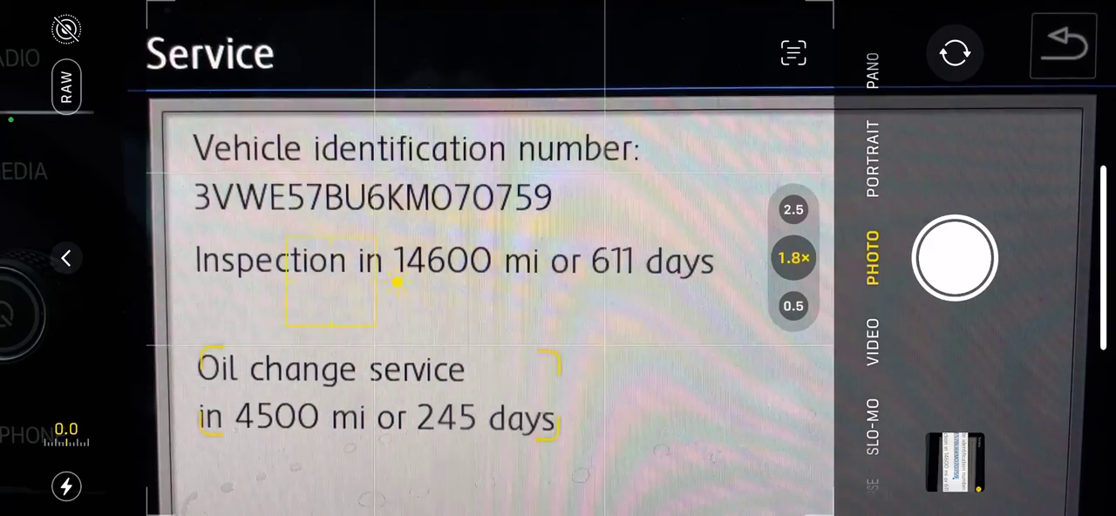
left_click_drag(794, 258, 794, 174)
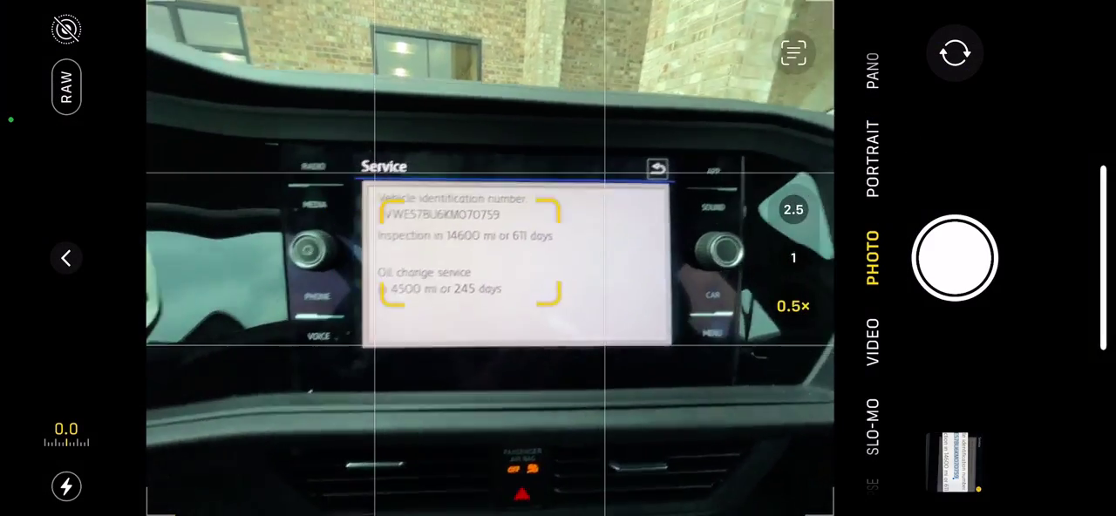
left_click_drag(794, 307, 794, 287)
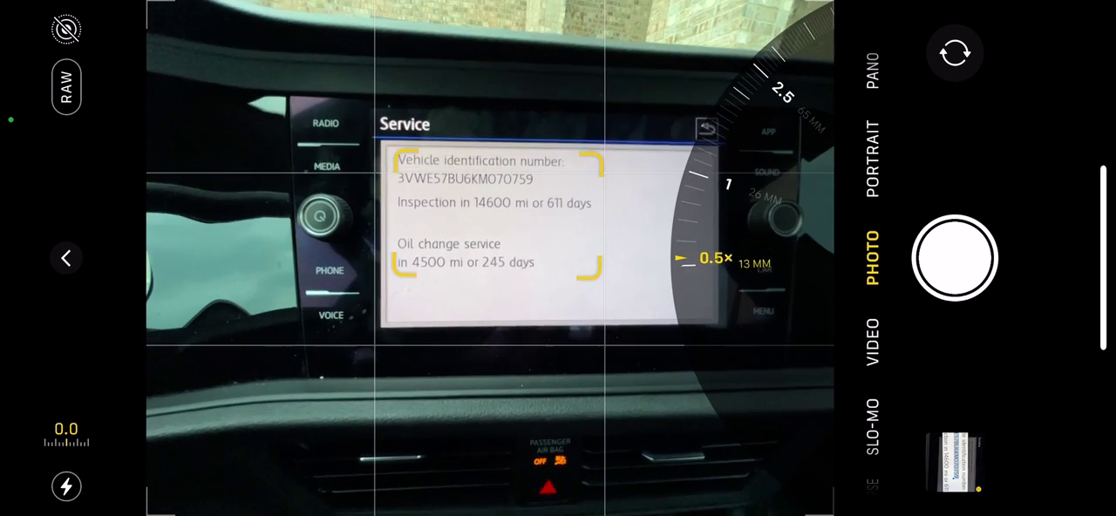
Select all recognized service text, starting from the word 'days', and share it.
left_click(794, 52)
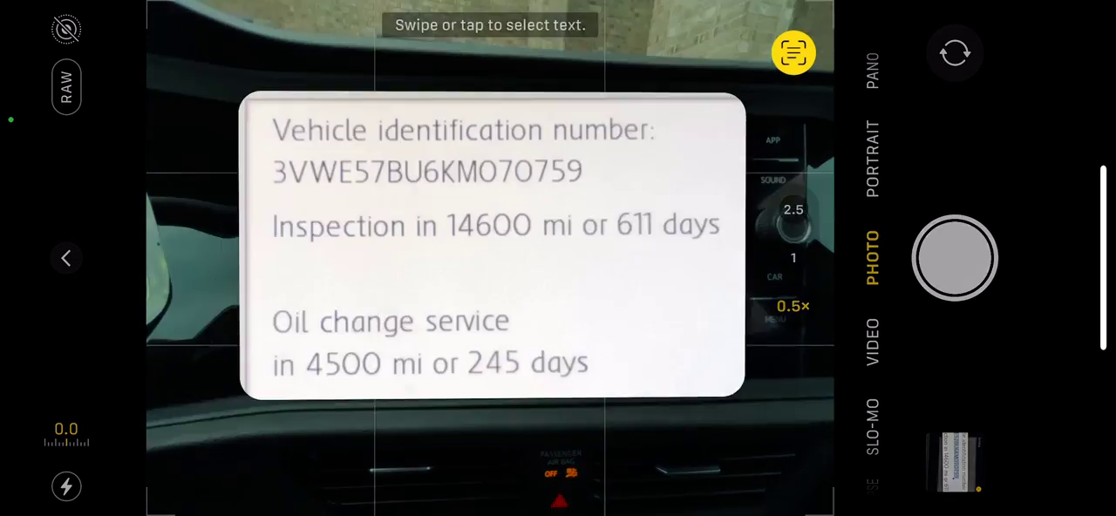
left_click(491, 229)
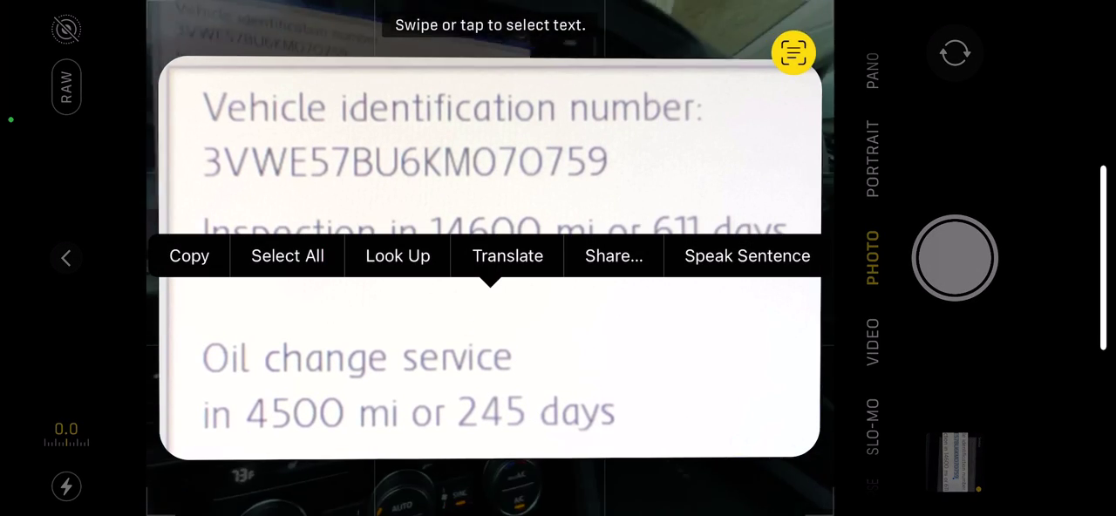
left_click(575, 411)
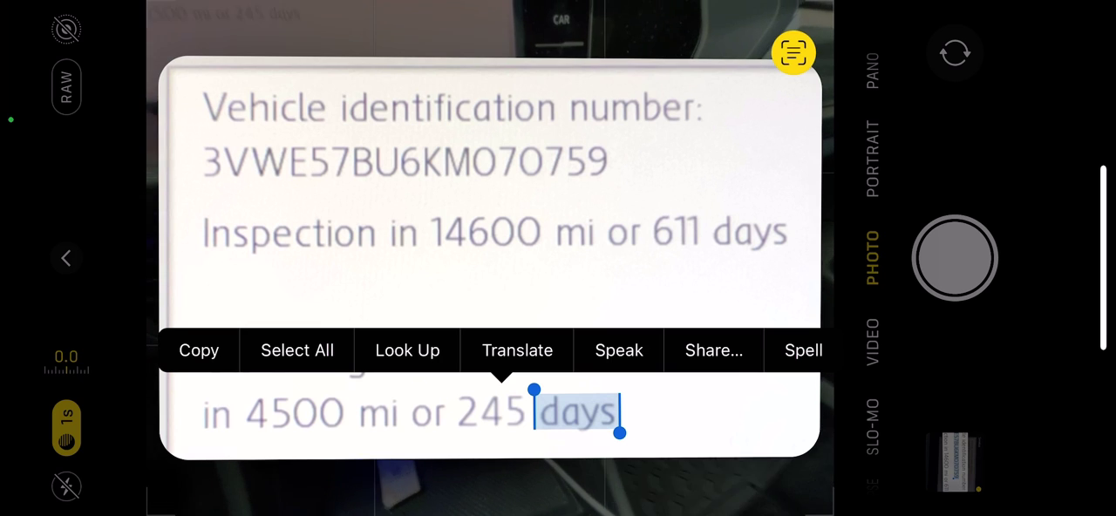
left_click(297, 350)
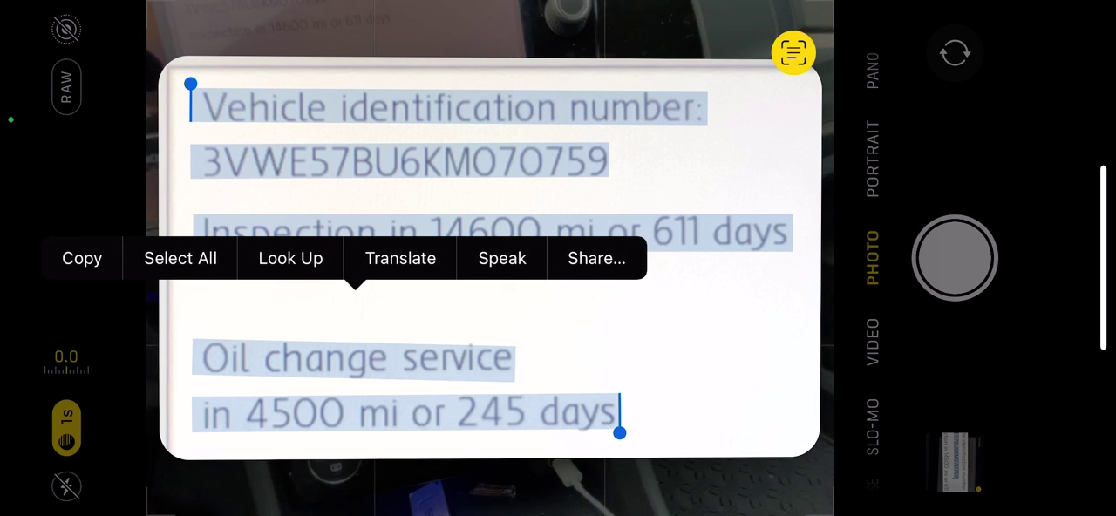
left_click(597, 258)
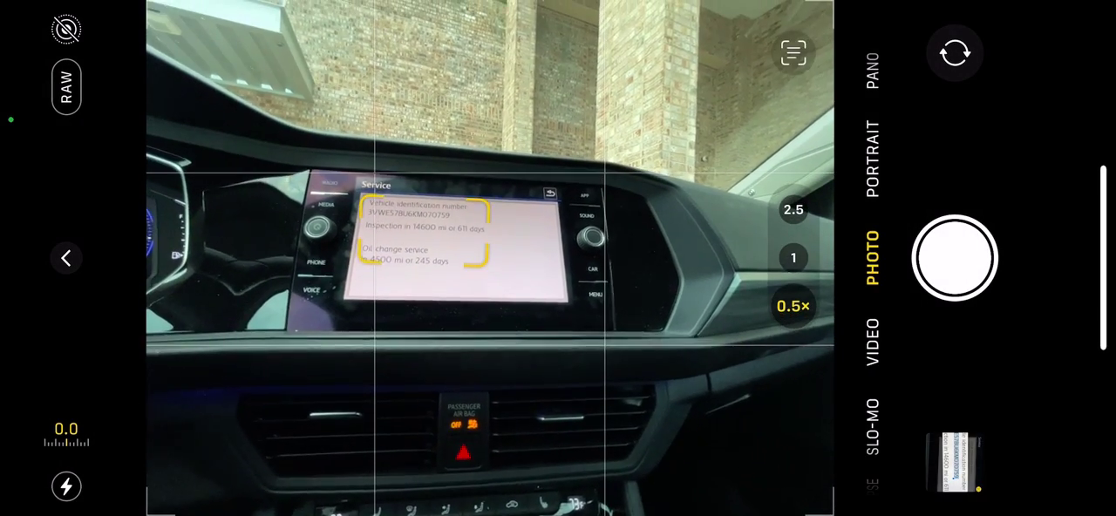
Return to 1x, toggle Video and back to Photo, and close Camera from the app switcher.
left_click(793, 258)
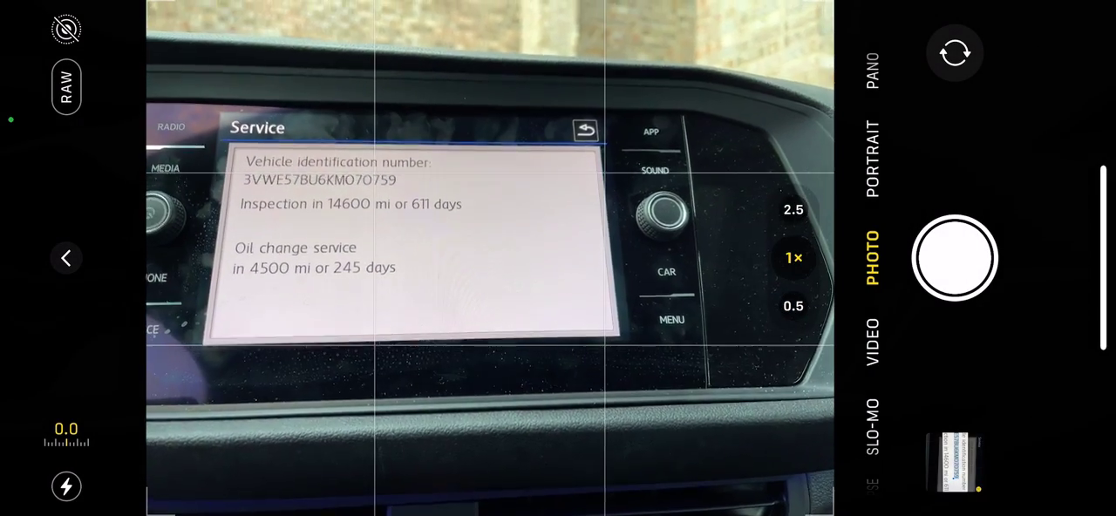
left_click(872, 342)
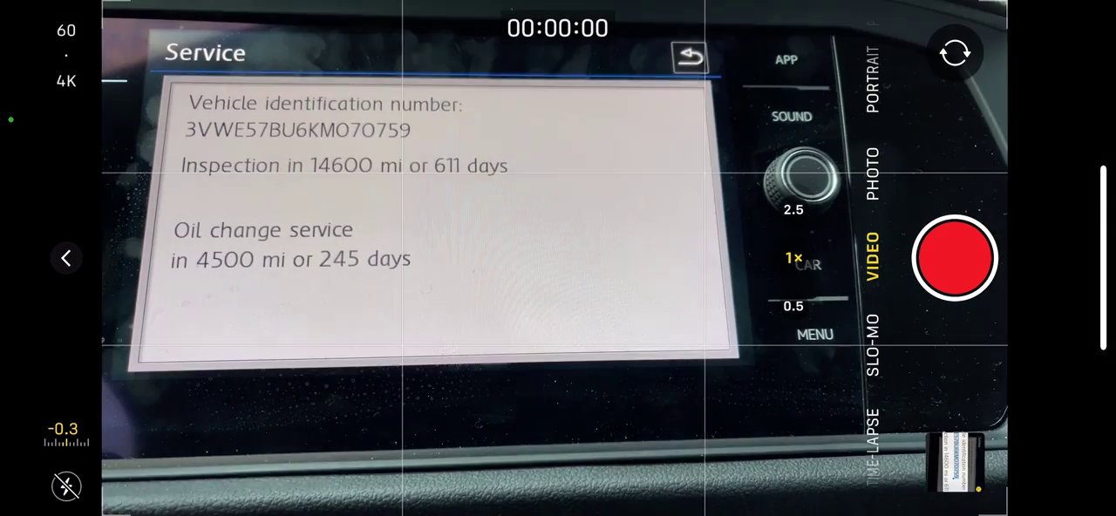
left_click(872, 175)
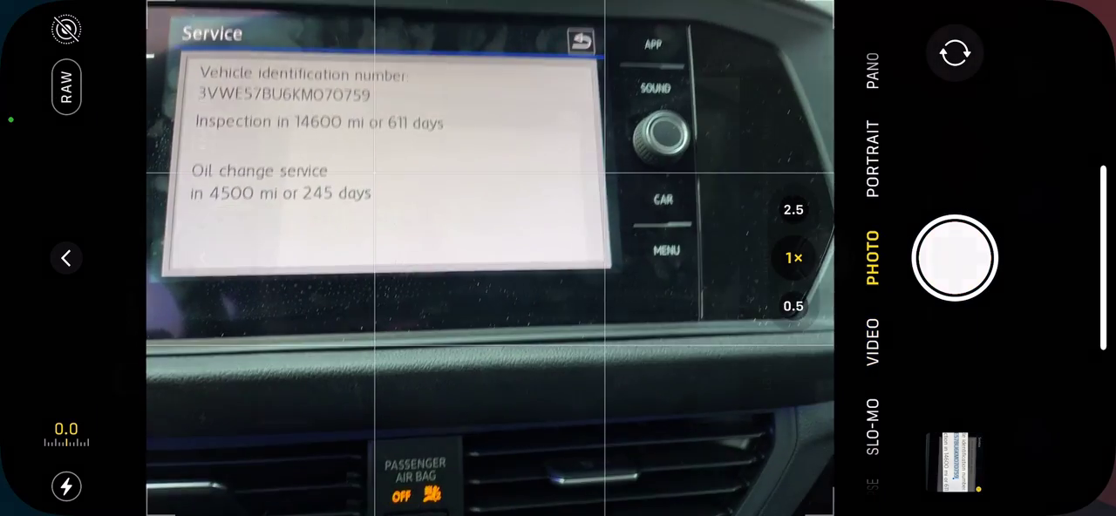
left_click_drag(1104, 258, 828, 258)
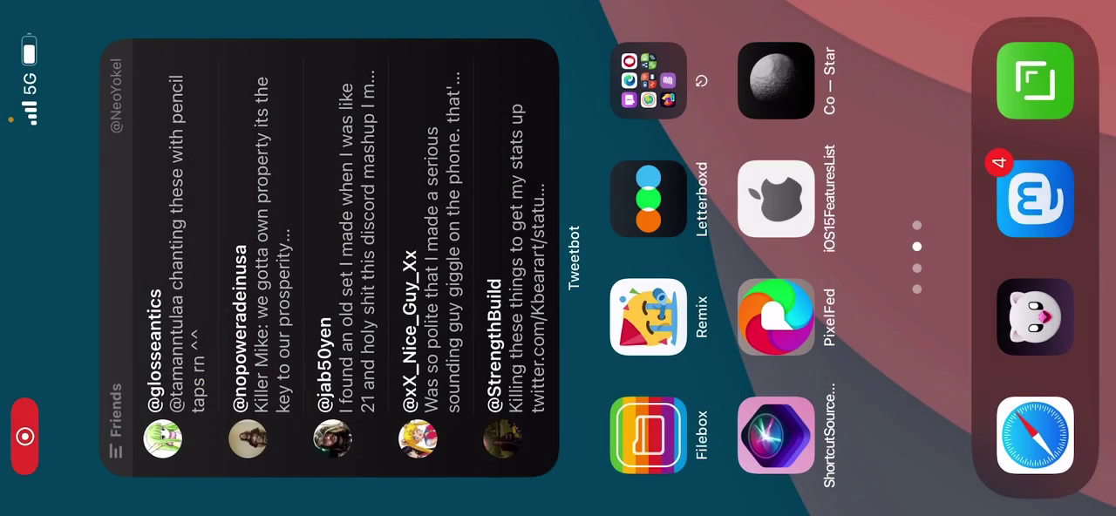
left_click_drag(262, 258, 524, 258)
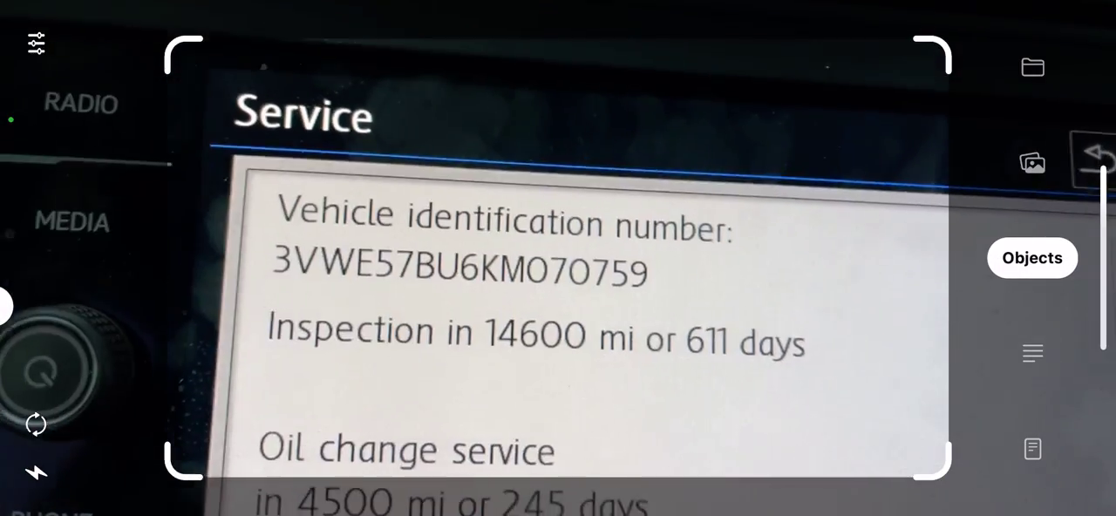
Switch Scan Thing from object scanning to Text mode.
left_click(1032, 353)
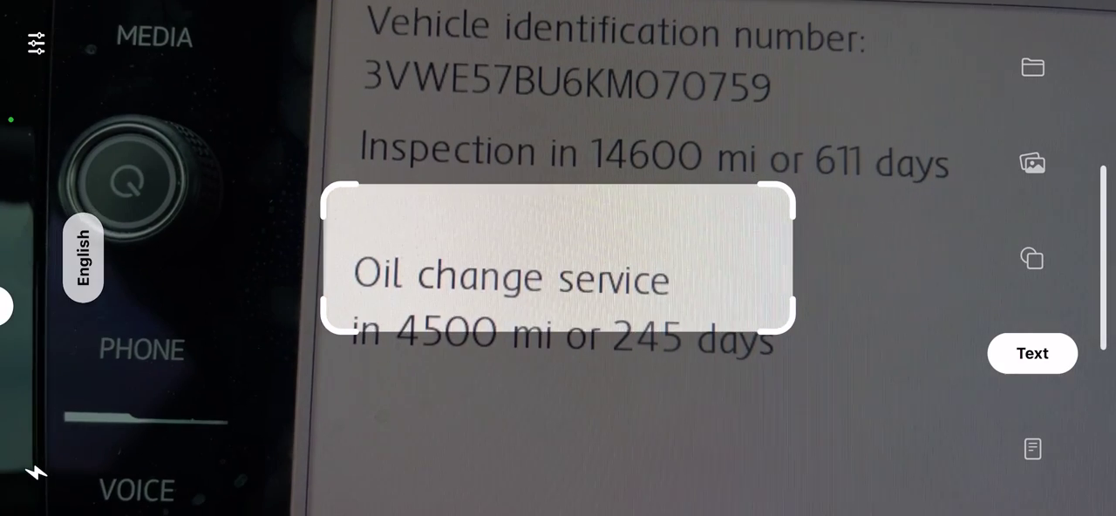
left_click(36, 43)
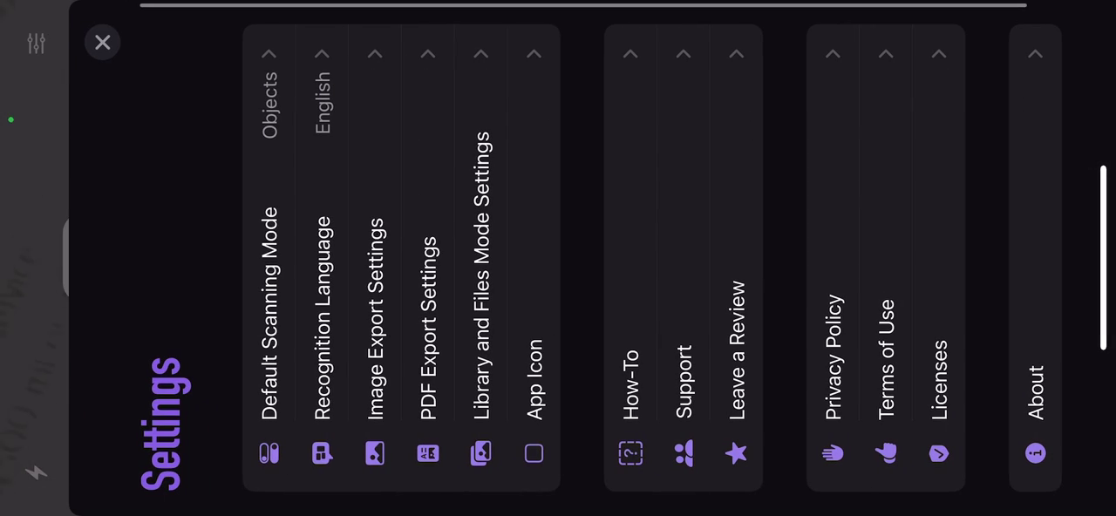
left_click(375, 314)
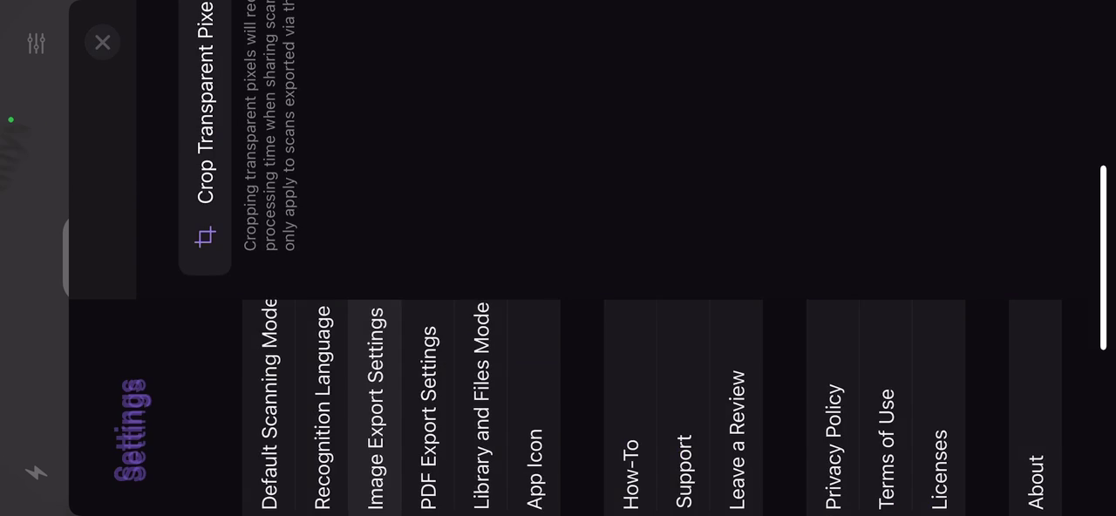
left_click(99, 475)
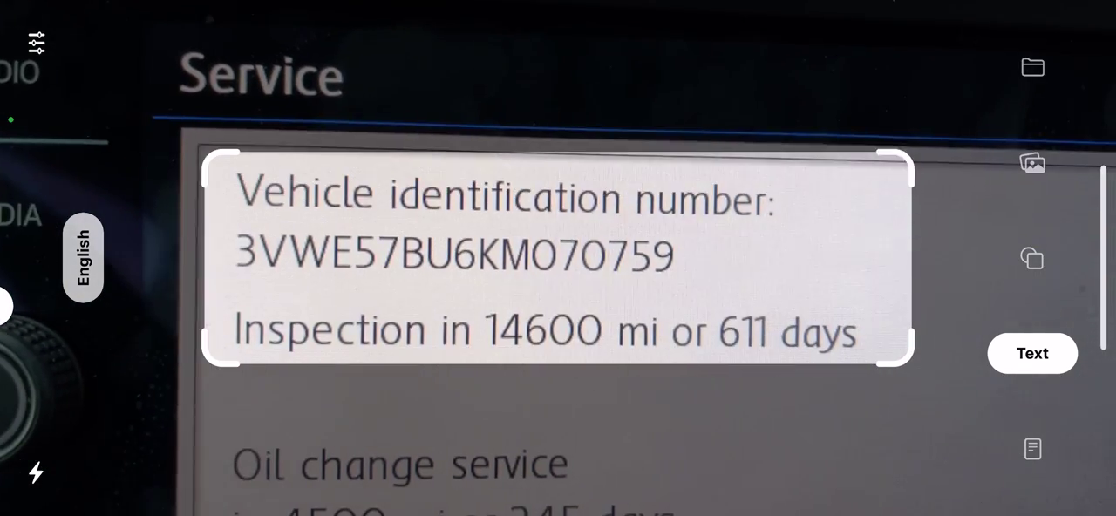
Scan the framed VIN and inspection text and copy it from the share menu.
left_click(436, 312)
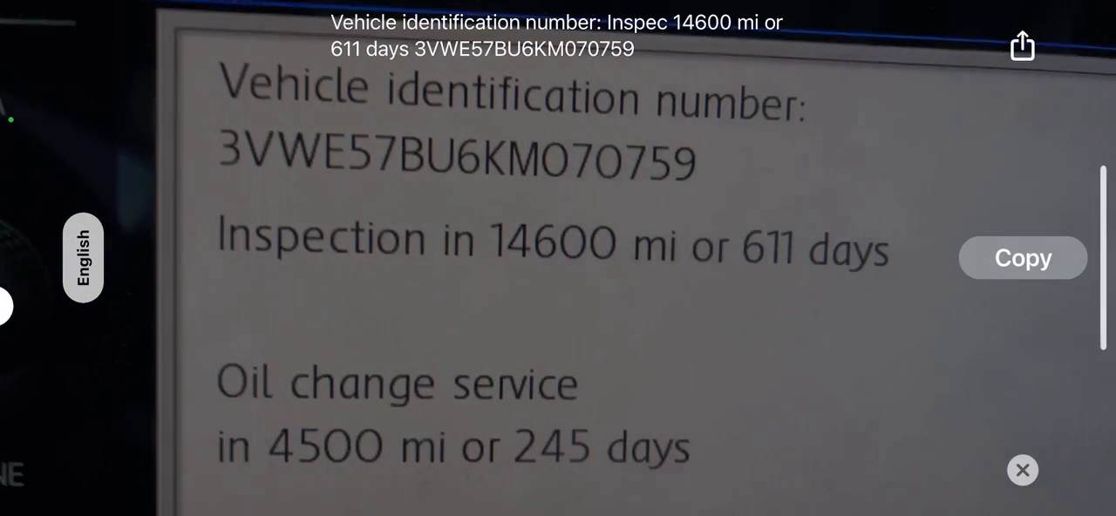
left_click(1023, 47)
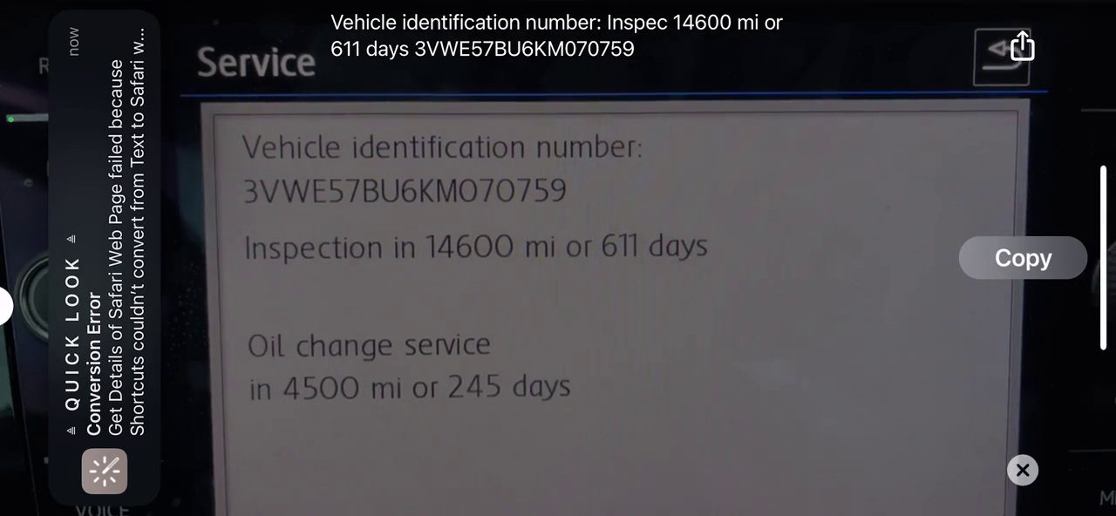
left_click(1023, 258)
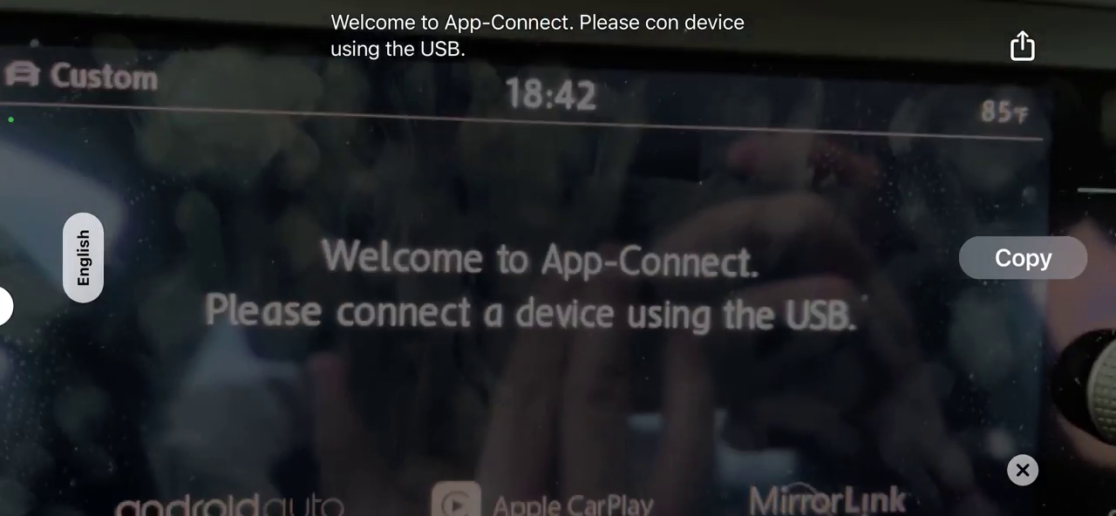
Copy the recognized App-Connect welcome message to the clipboard.
left_click(1024, 258)
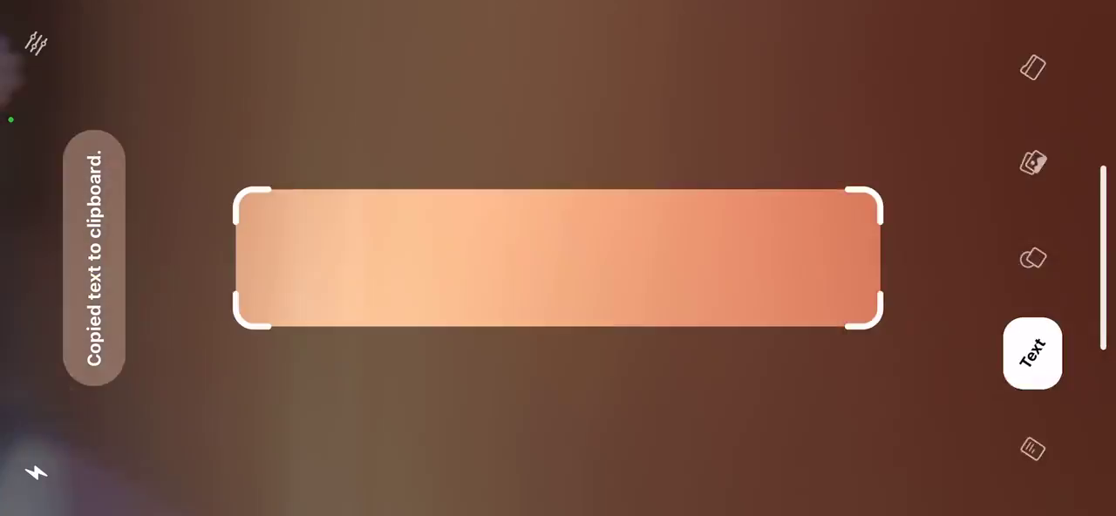